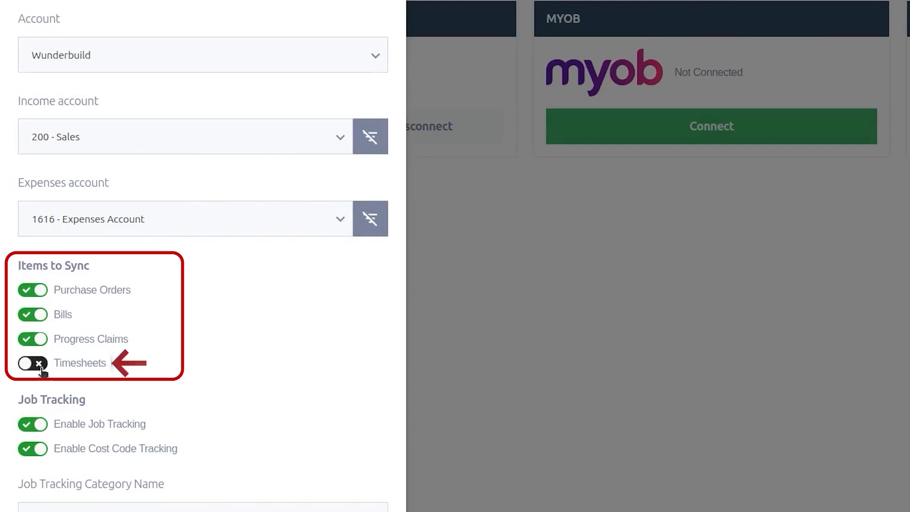
- Enable Timesheets among the items to sync with Xero and save the integration configuration
click(33, 363)
scroll(54, 266, down, 10)
scroll(54, 263, down, 7)
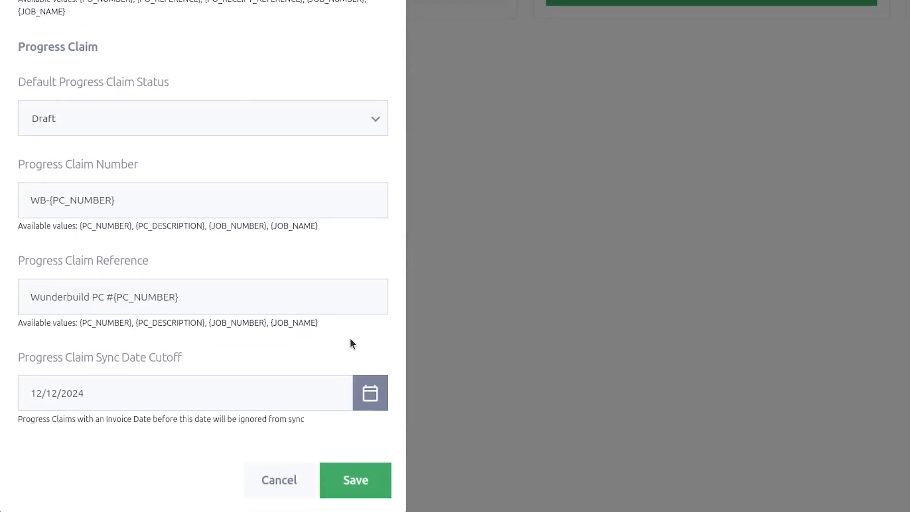
click(372, 484)
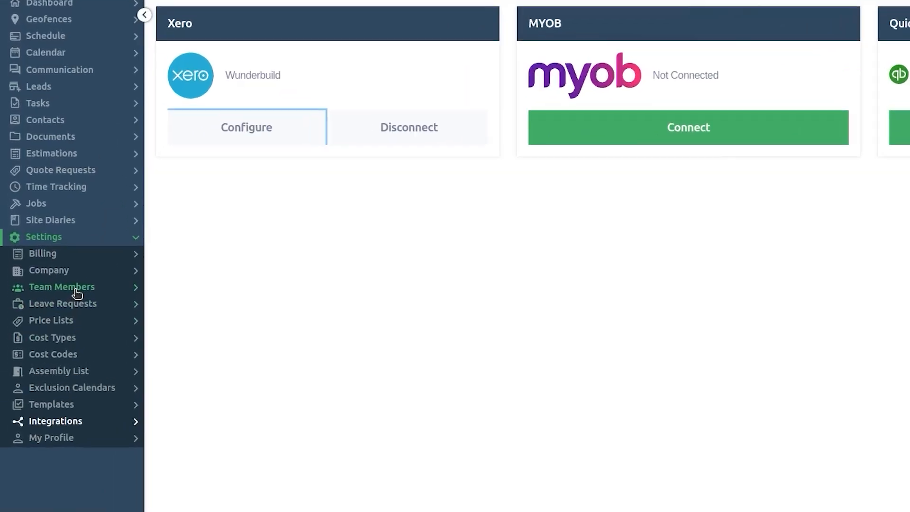
- Edit the team member in the Juniors group, refresh the Xero employee list, assign the matching Xero employee and update the member
click(79, 294)
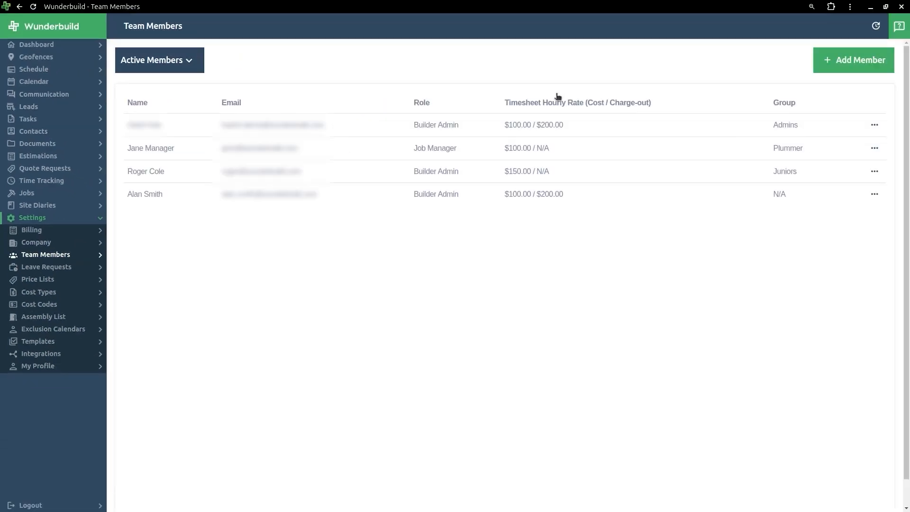
click(864, 203)
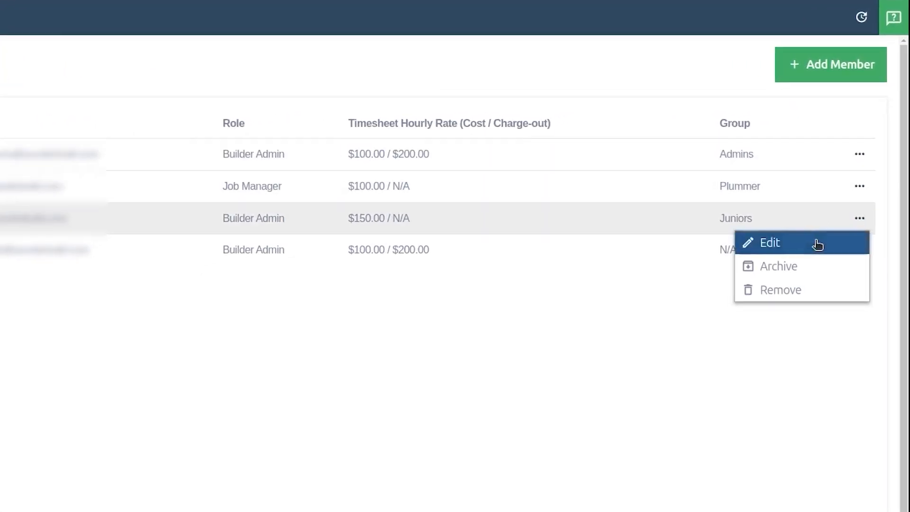
click(835, 207)
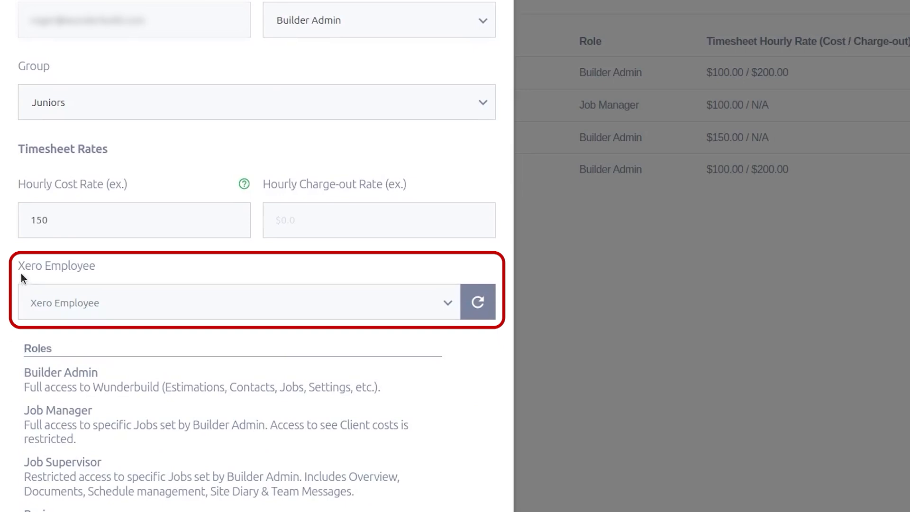
click(482, 304)
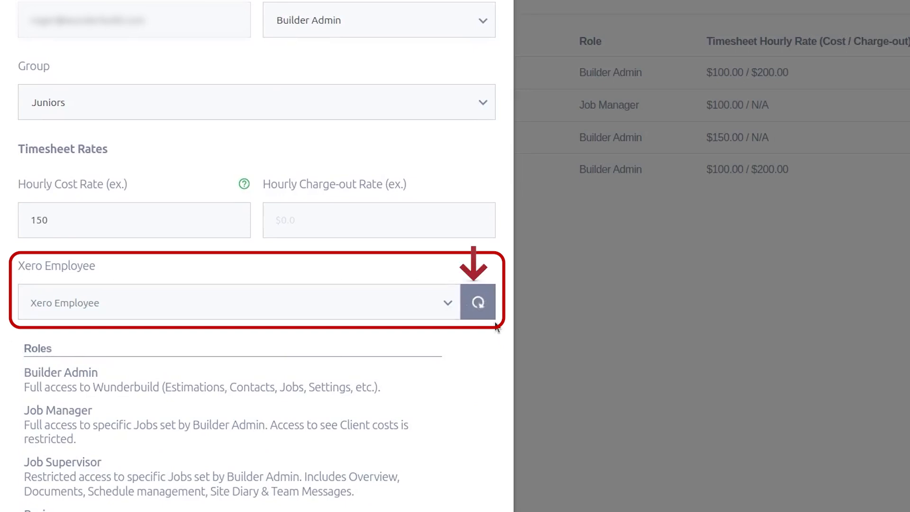
click(452, 305)
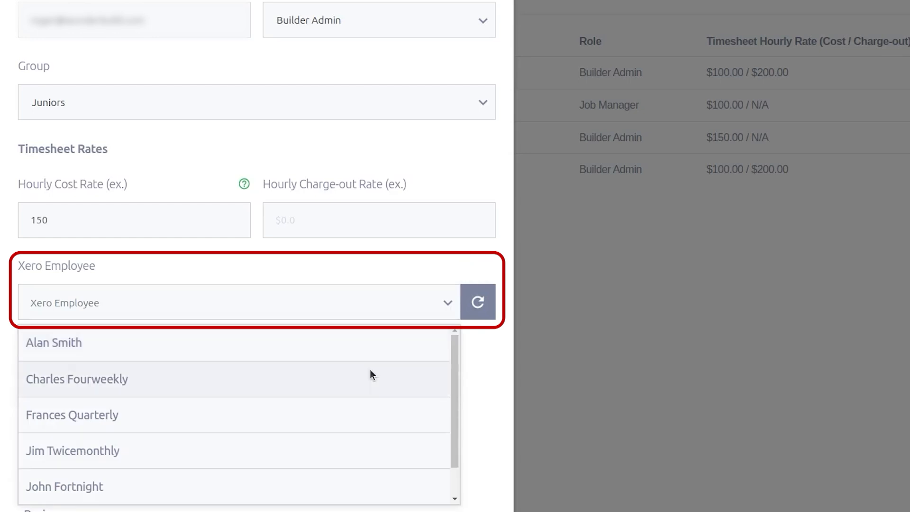
scroll(370, 374, down, 1)
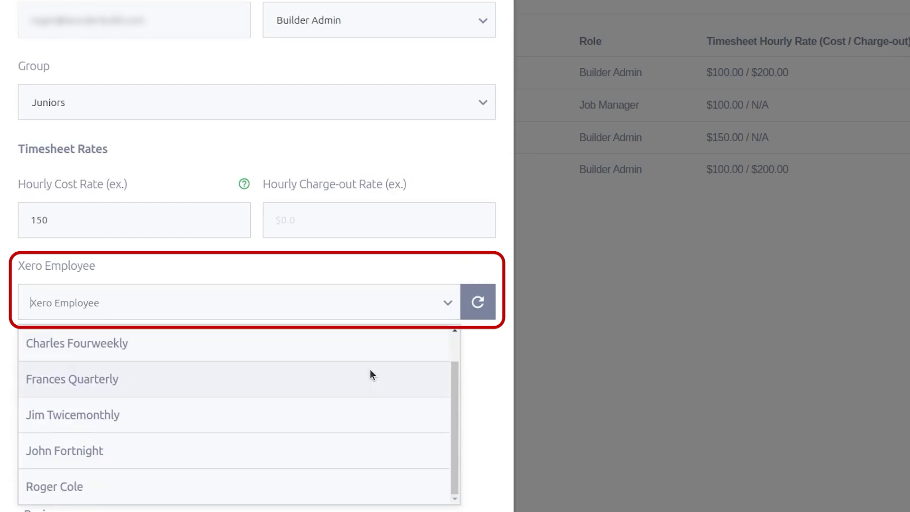
click(136, 484)
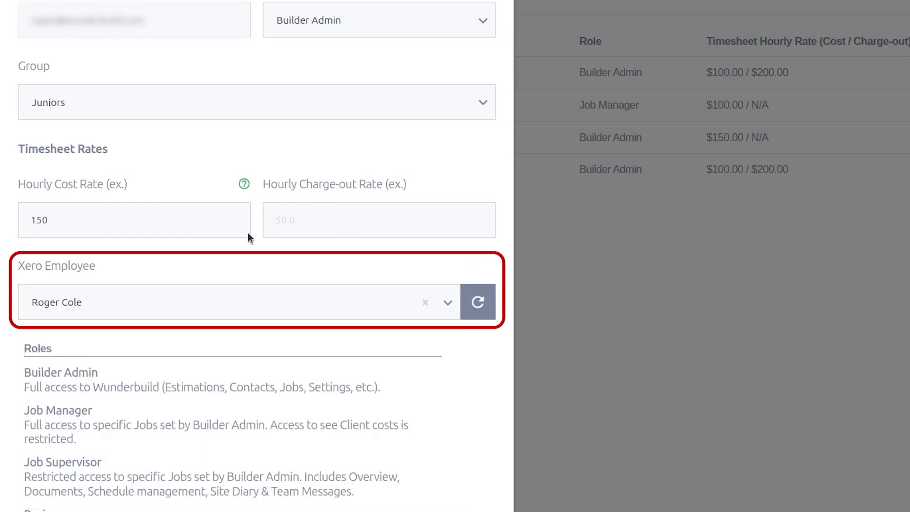
scroll(433, 396, down, 4)
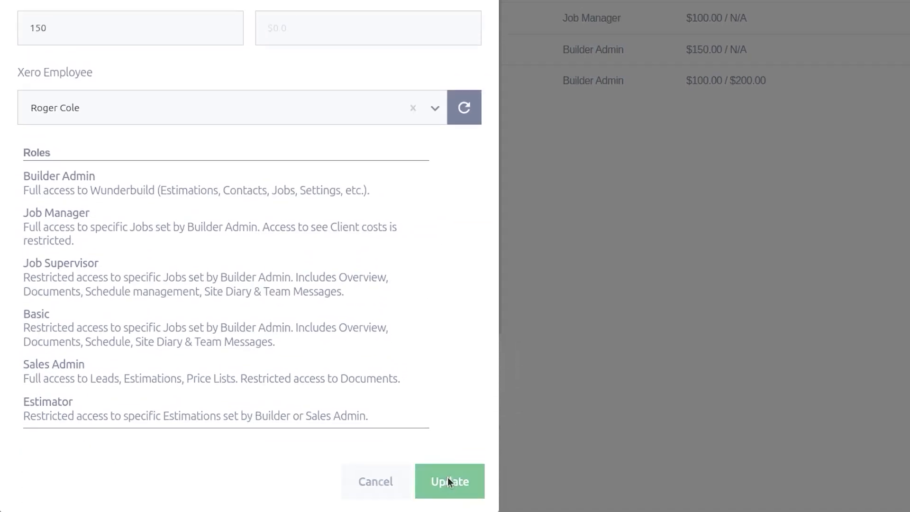
click(449, 480)
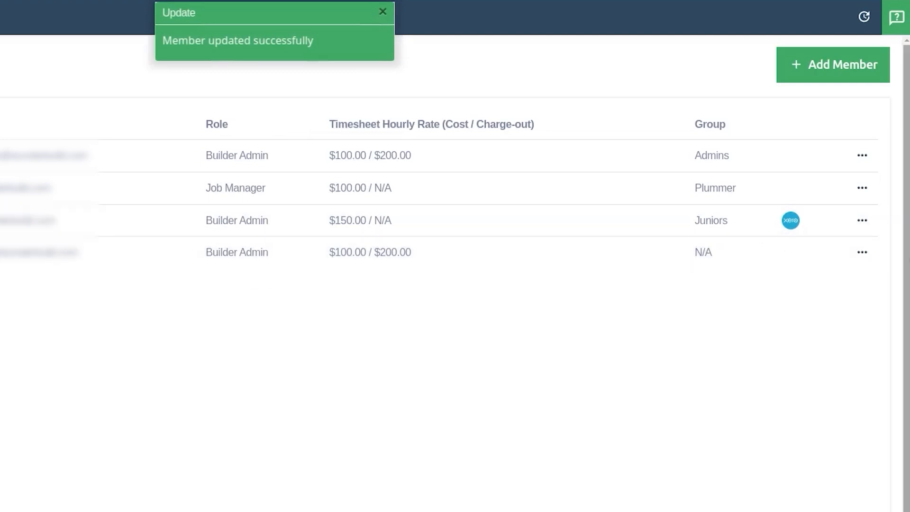
- Edit the last team member, who has no group, assign the matching Xero employee and update the member
click(862, 252)
click(767, 274)
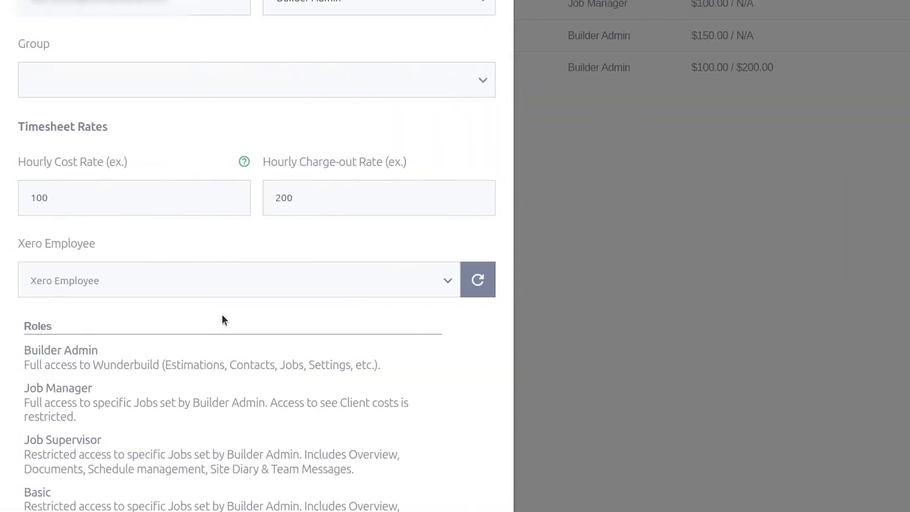
click(448, 284)
click(297, 323)
scroll(464, 439, down, 4)
click(466, 478)
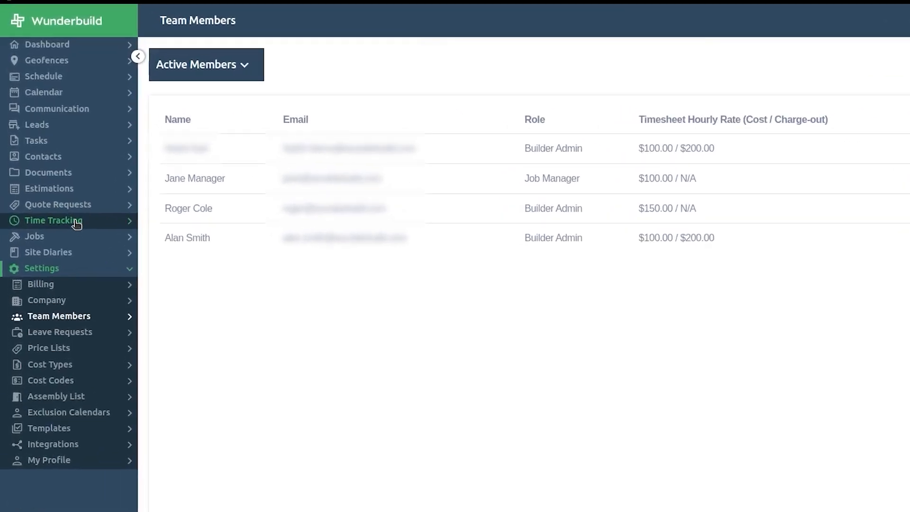
- Open the time tracking timesheets, filter them by Processed status and check the team member filter options
click(65, 178)
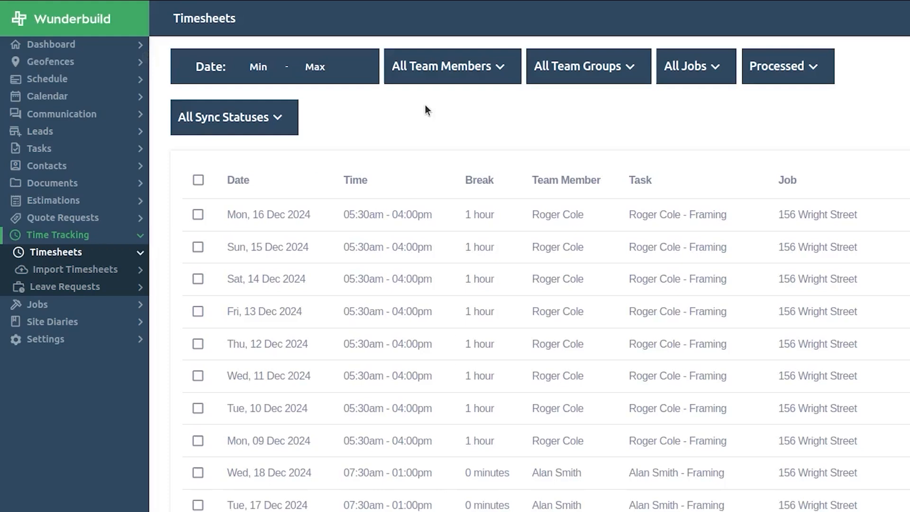
click(803, 76)
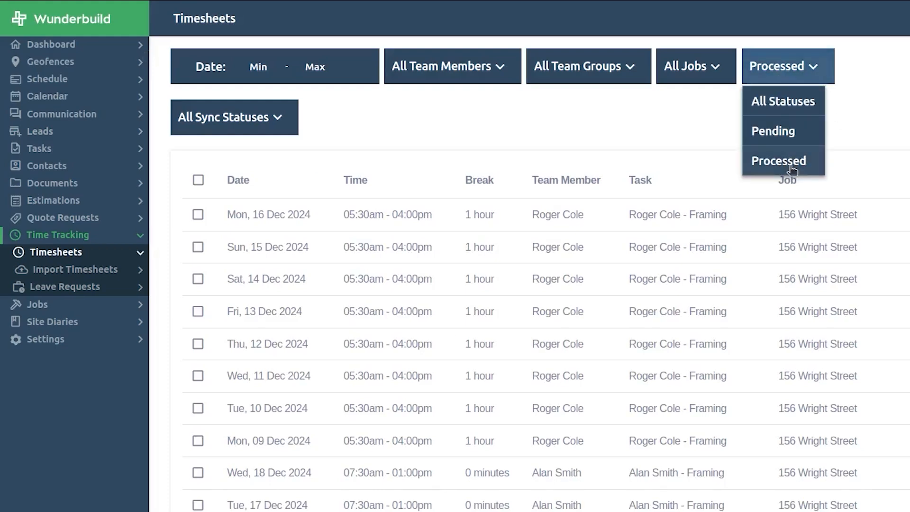
click(784, 159)
click(479, 69)
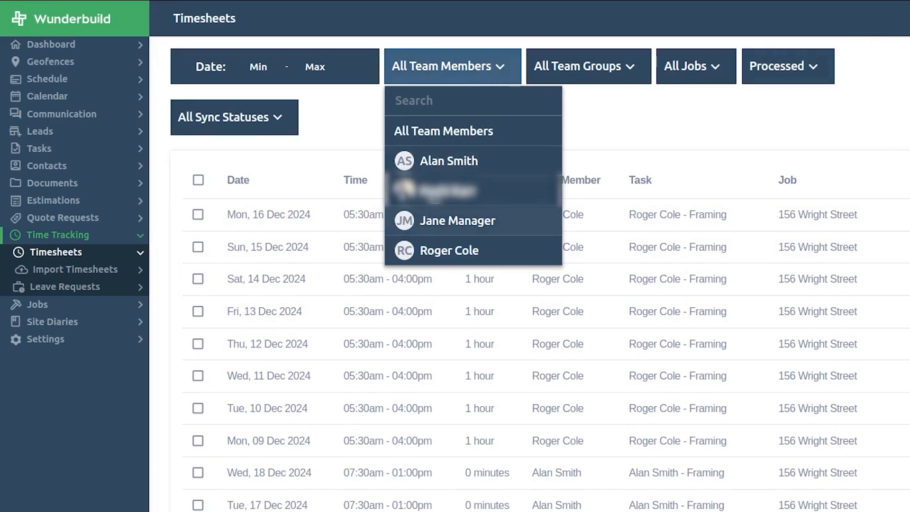
click(722, 130)
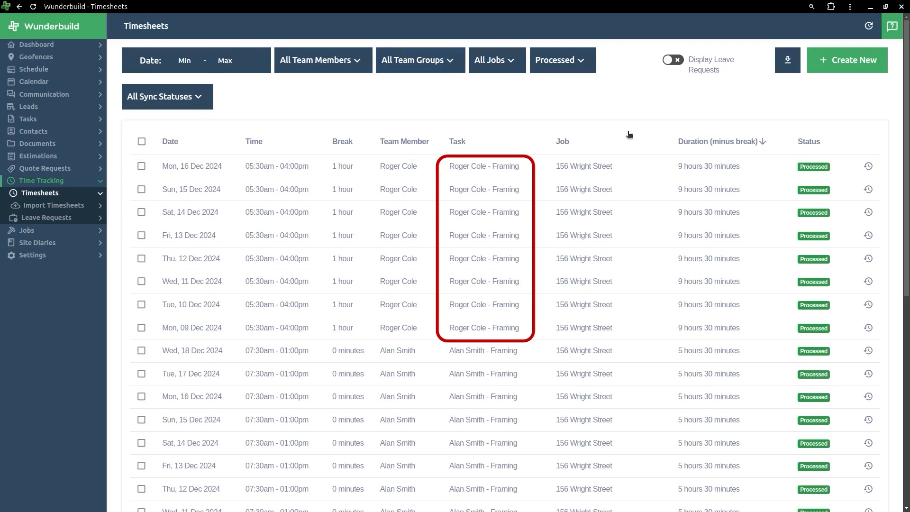
- Select all the listed processed timesheets and open their sync with Xero
scroll(645, 136, down, 5)
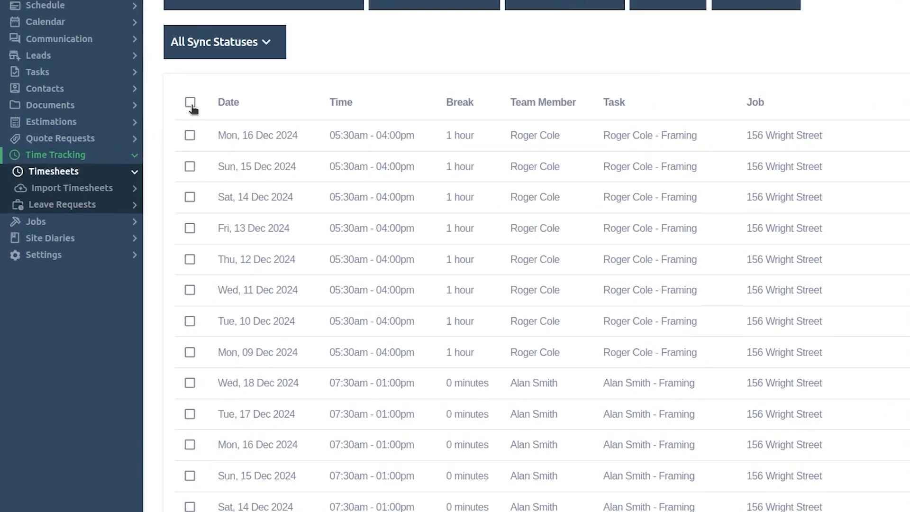
click(198, 96)
scroll(341, 219, down, 12)
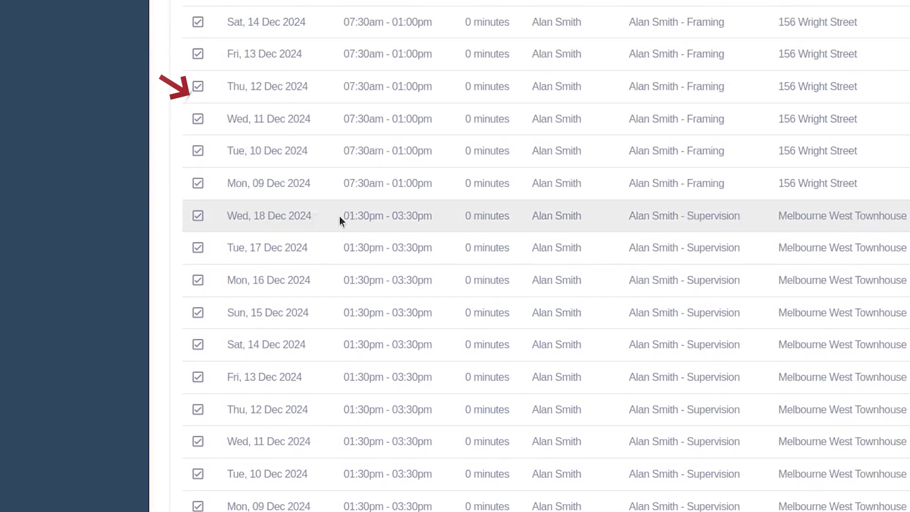
click(359, 467)
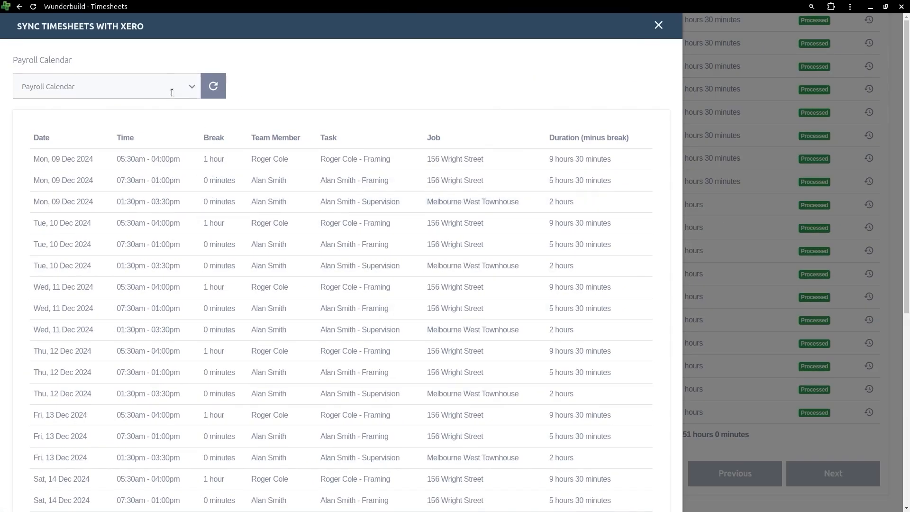
- Set the payroll calendar to Weekly and review the dates of the timesheets listed for syncing
click(189, 84)
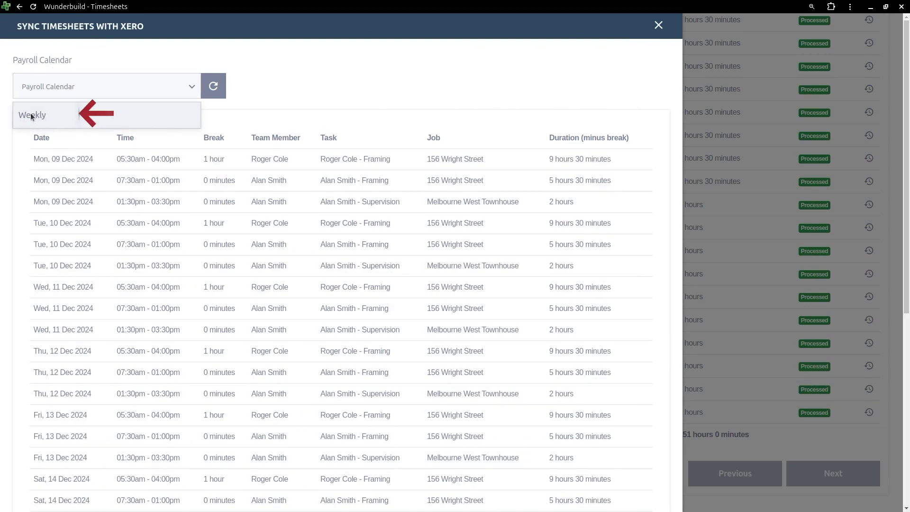
click(135, 116)
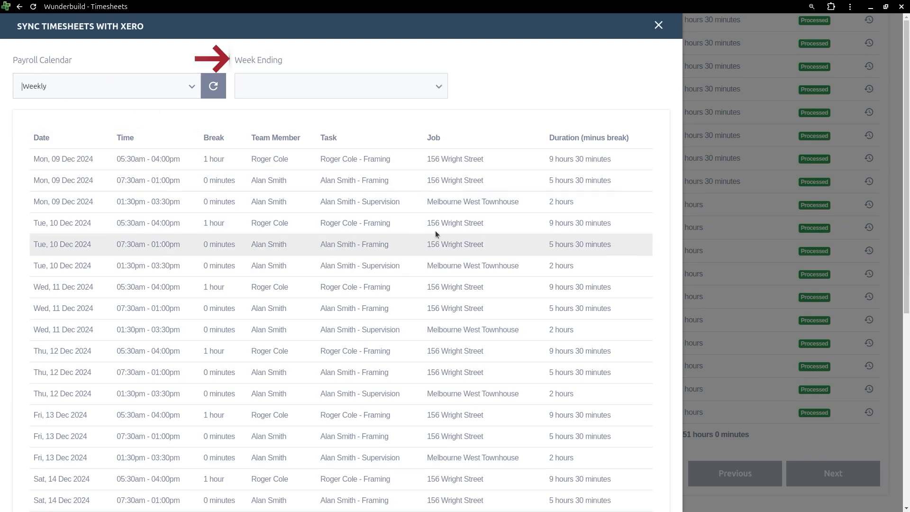
click(439, 90)
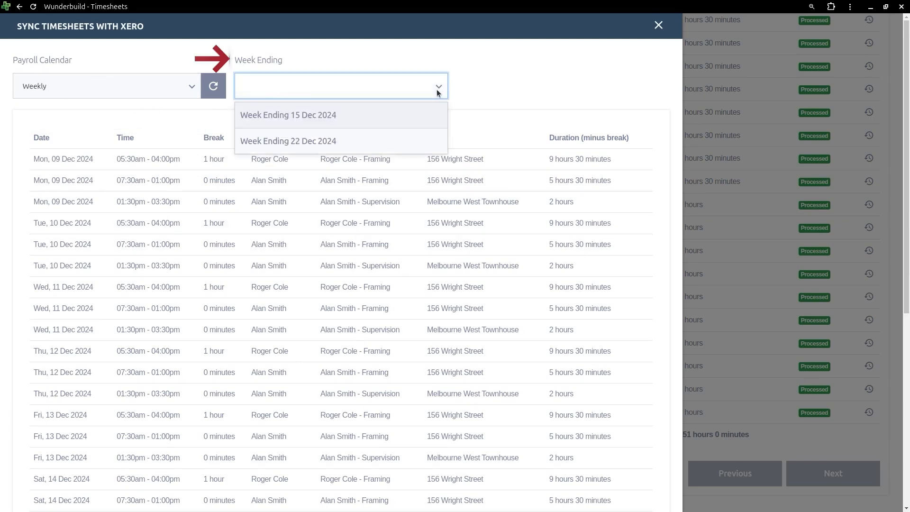
click(138, 121)
scroll(64, 381, down, 5)
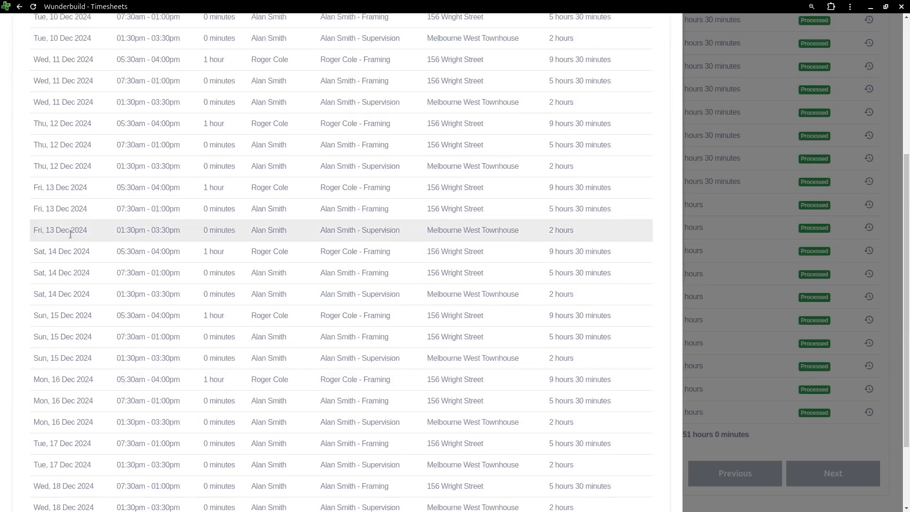
scroll(63, 383, down, 3)
scroll(48, 149, up, 10)
- Preview the timesheets for Week Ending 15 Dec 2024 and for Week Ending 22 Dec 2024
click(361, 89)
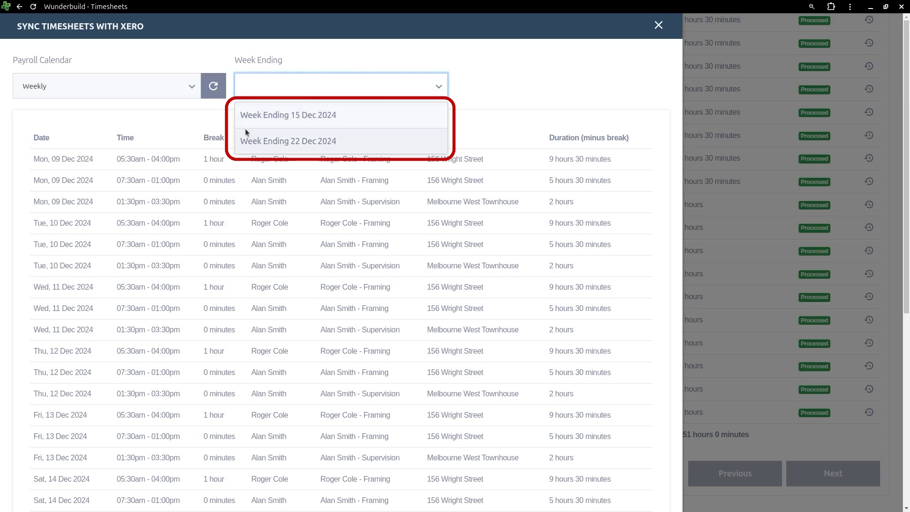
click(309, 114)
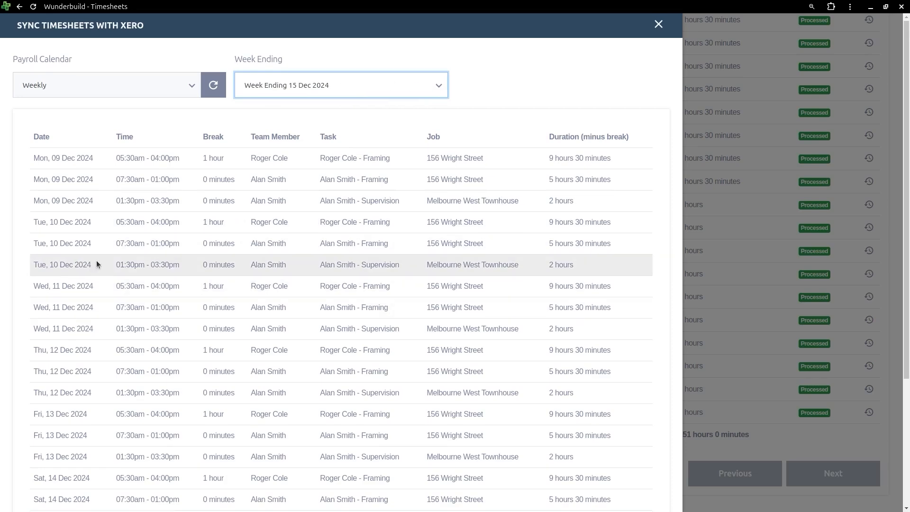
scroll(96, 260, down, 4)
scroll(71, 414, up, 4)
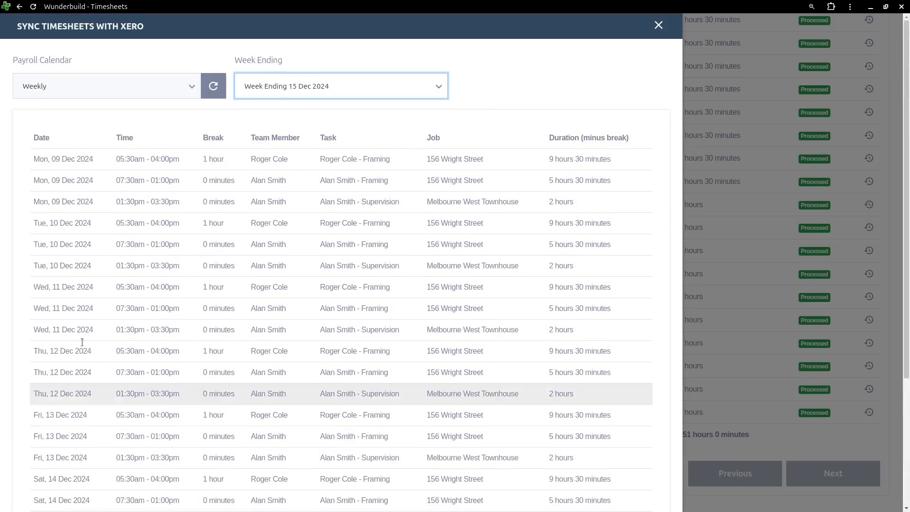
click(409, 85)
click(288, 141)
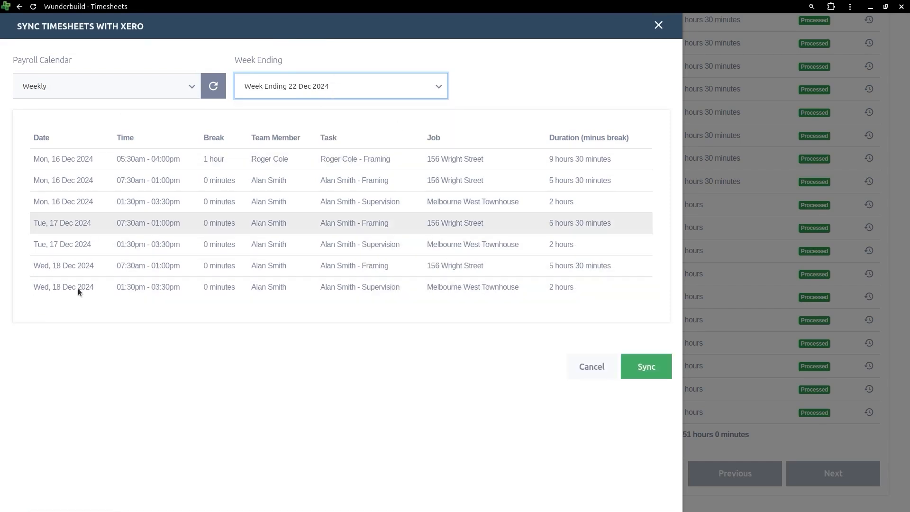
- Choose Week Ending 15 Dec 2024 and sync its timesheets with Xero
click(294, 90)
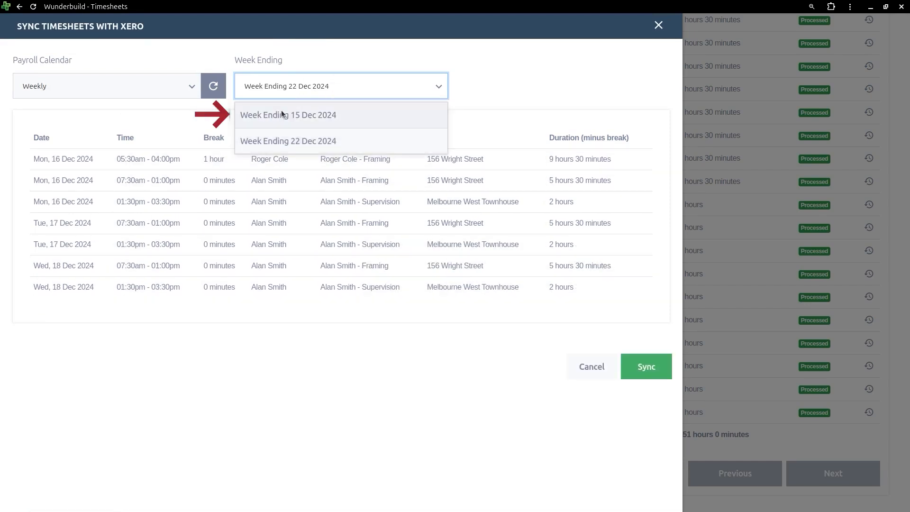
click(320, 116)
scroll(278, 203, down, 4)
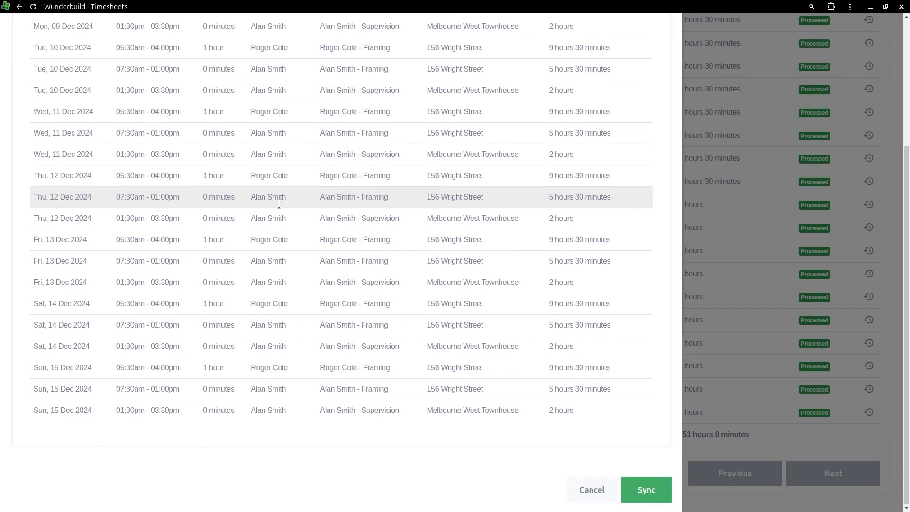
click(641, 488)
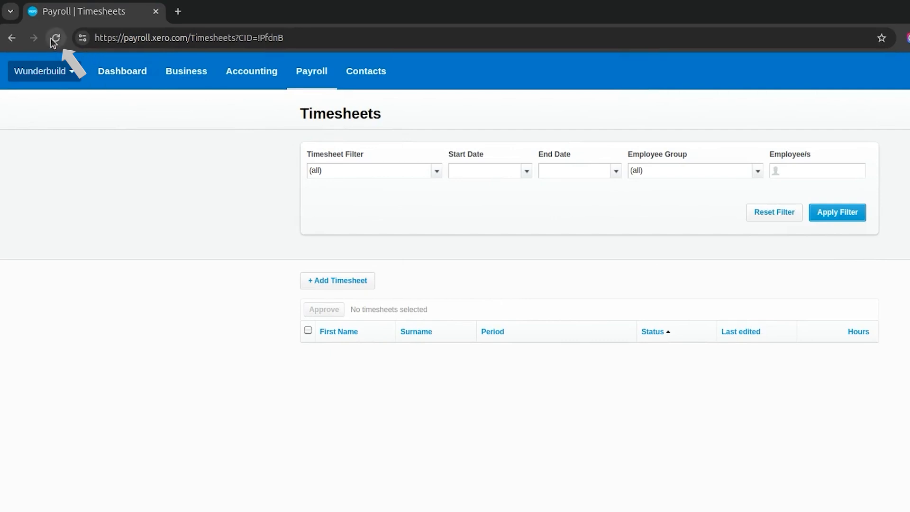
- Switch to Xero Payroll, reload the timesheets and examine the jobs and hours in both employees' drafts for the week ending 15 Dec 2024
click(53, 39)
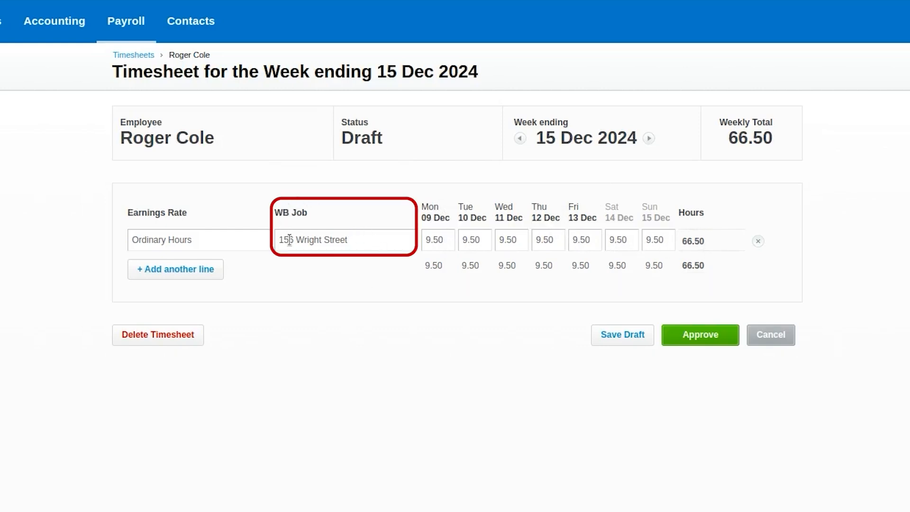
click(770, 335)
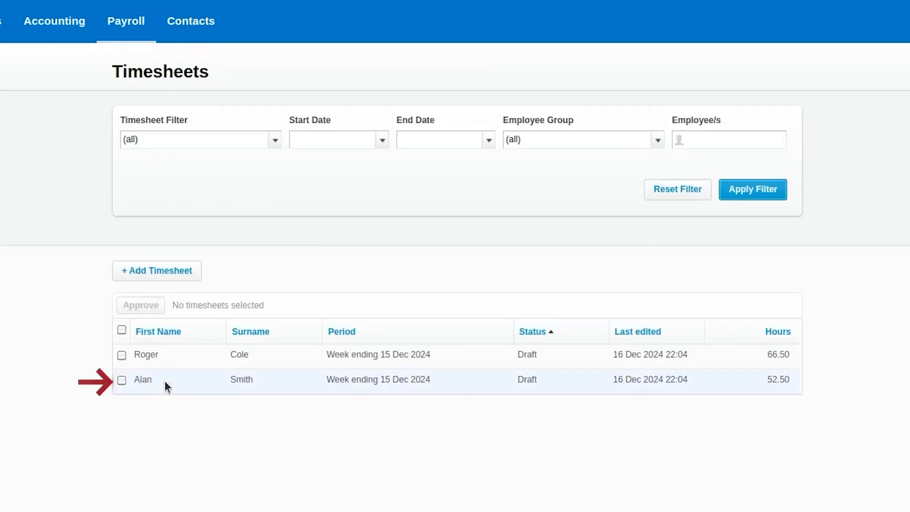
click(404, 382)
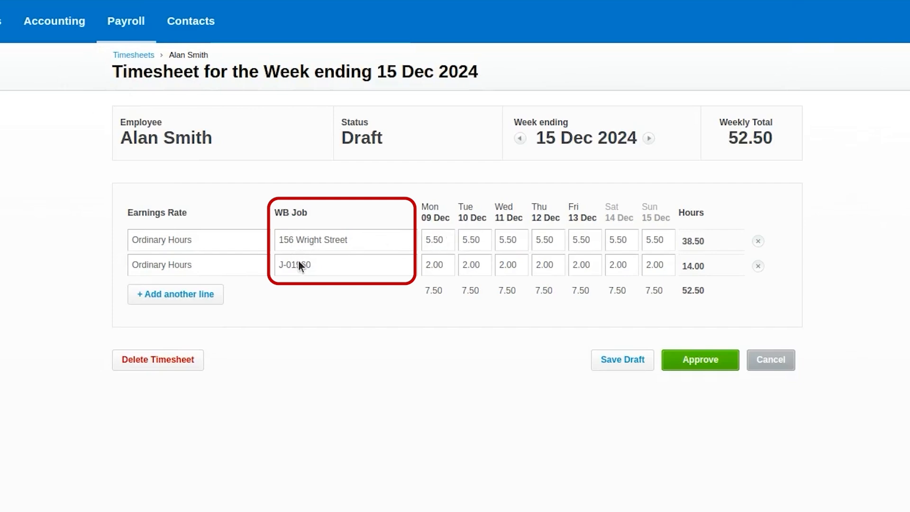
- Open the payroll settings and choose WB Job as the timesheet category under Payroll Tracking
click(137, 20)
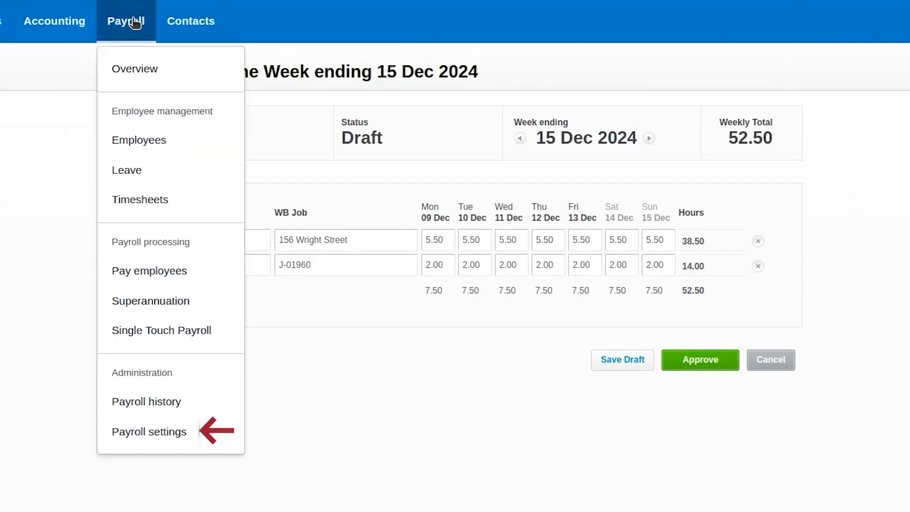
click(135, 430)
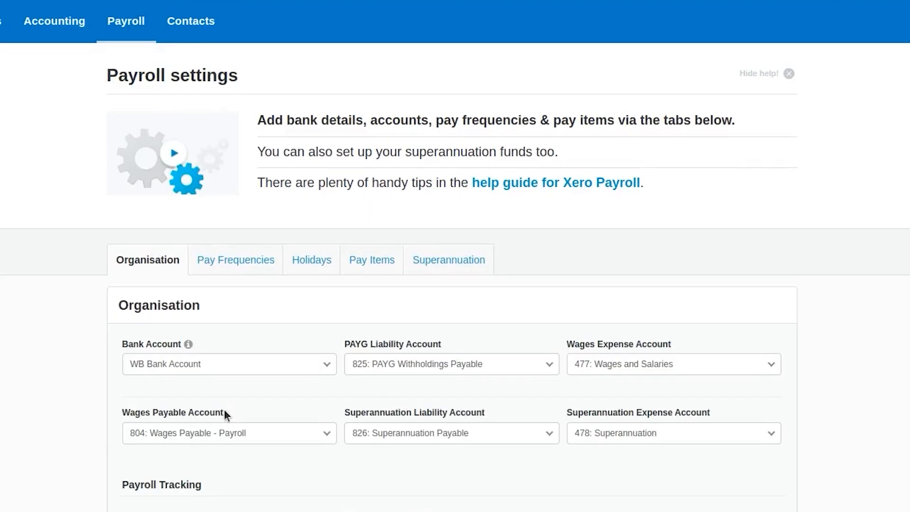
scroll(225, 411, down, 5)
scroll(534, 289, up, 1)
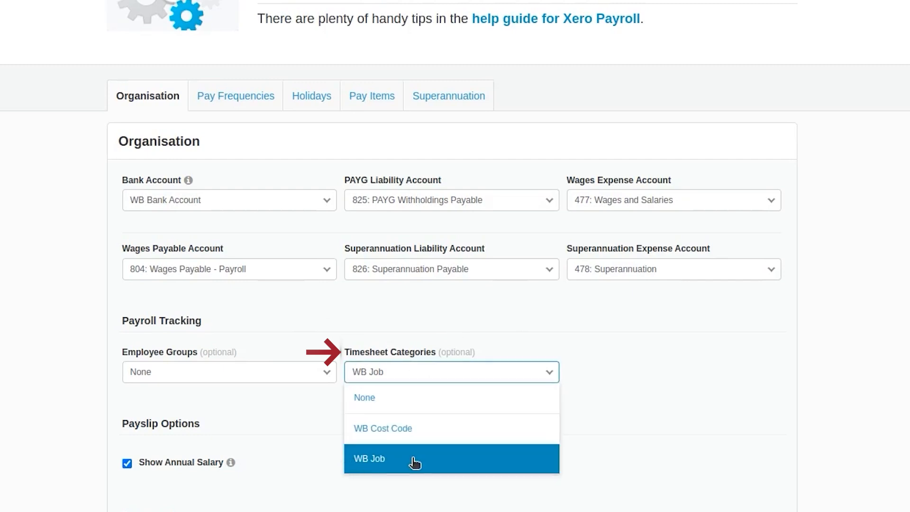
click(379, 460)
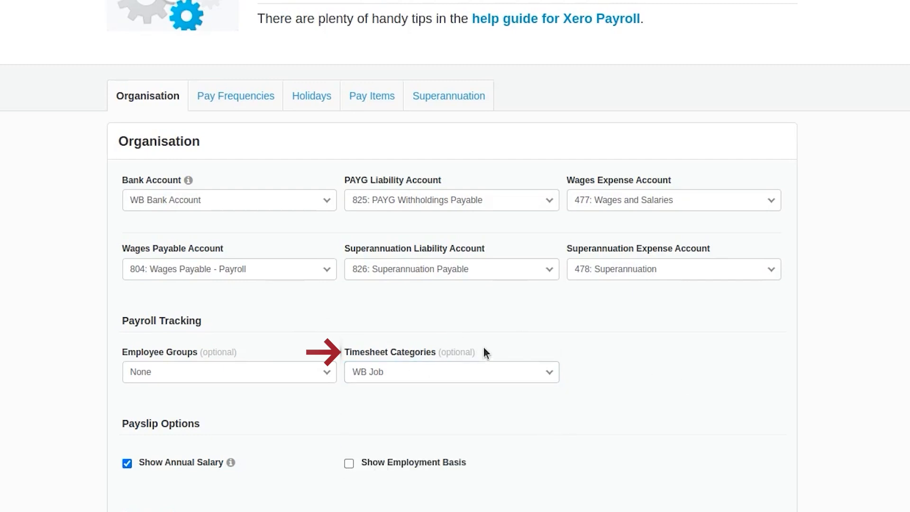
- Set the Payroll Tracking timesheet category to None
click(379, 370)
click(427, 400)
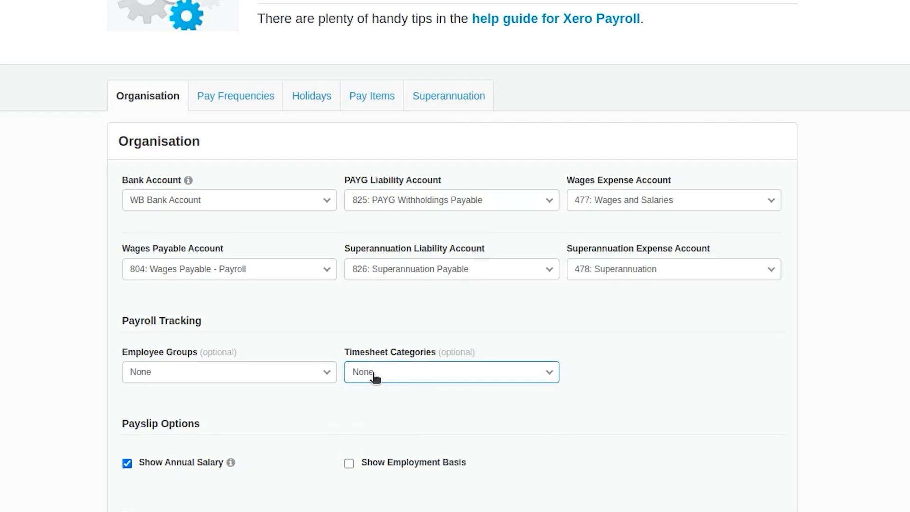